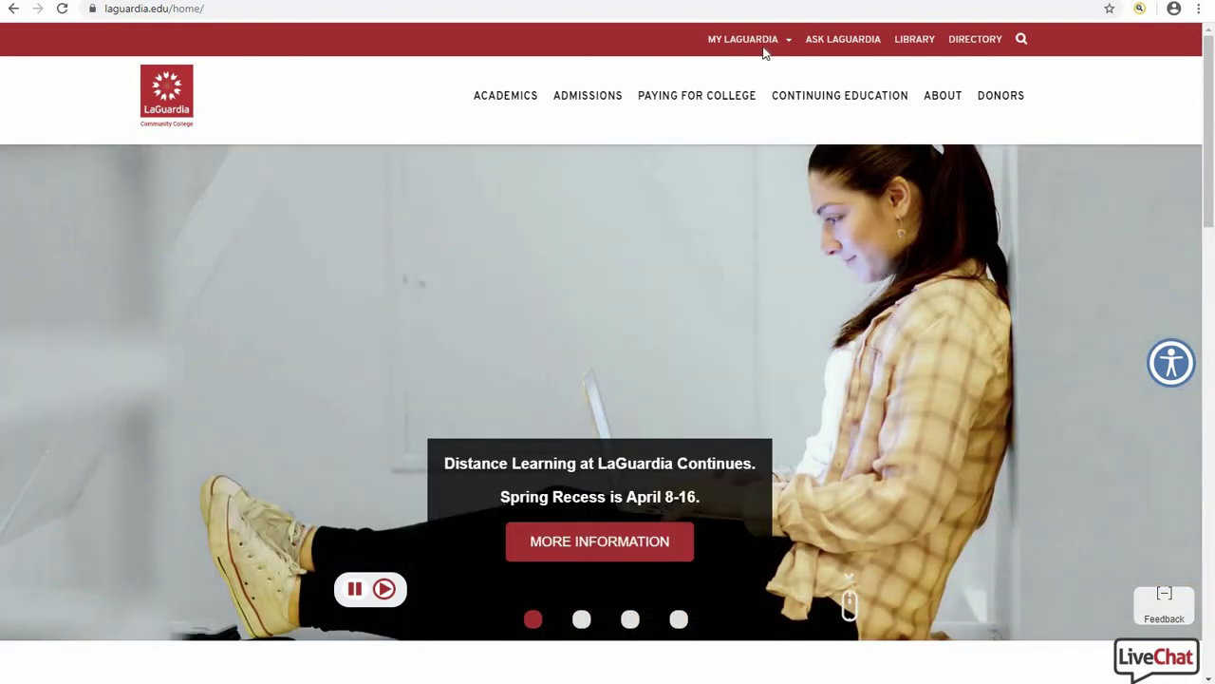
- On the LaGuardia site, bring up the My LaGuardia menu with its Students and Faculty & Staff options
mouse_move(787, 44)
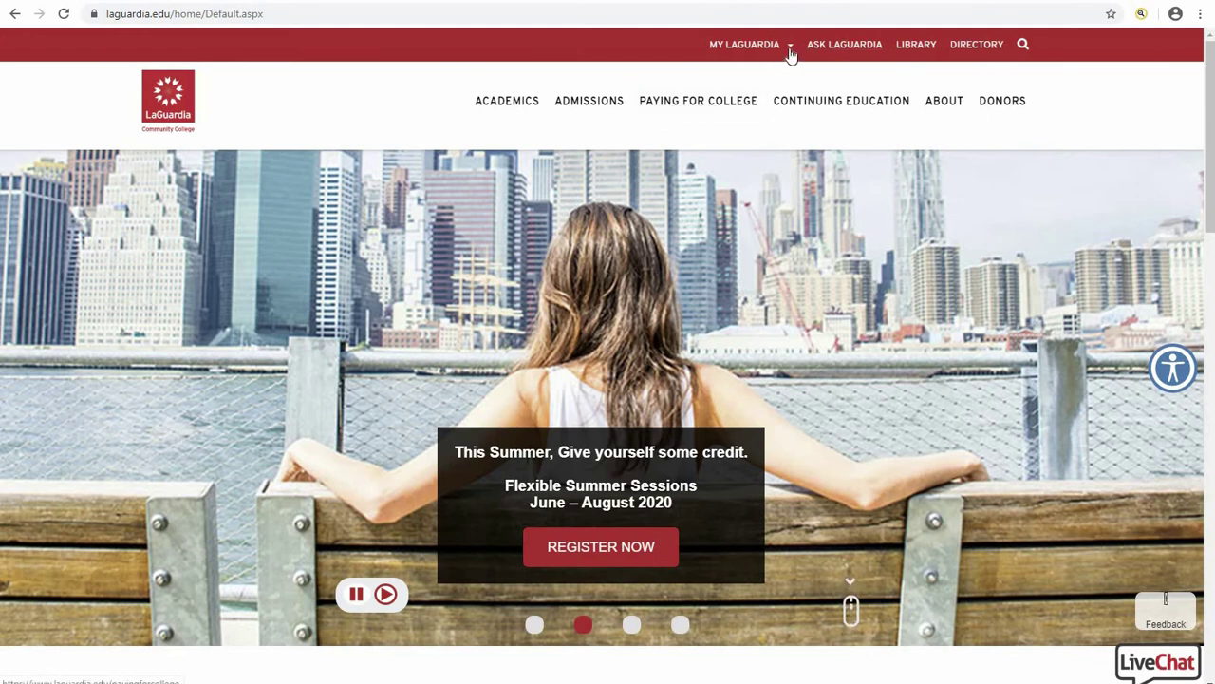
mouse_move(792, 49)
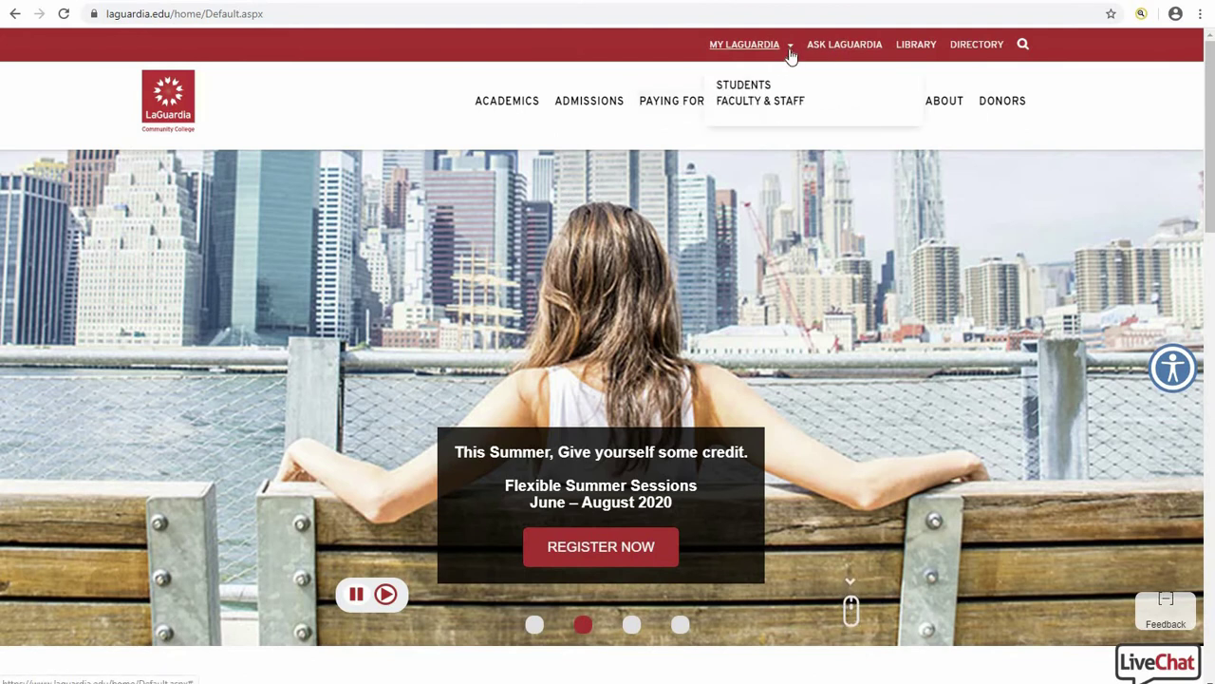
- Go to the Faculty & Staff Portal and launch the ePortfolio / Digication app from eTools
click(760, 101)
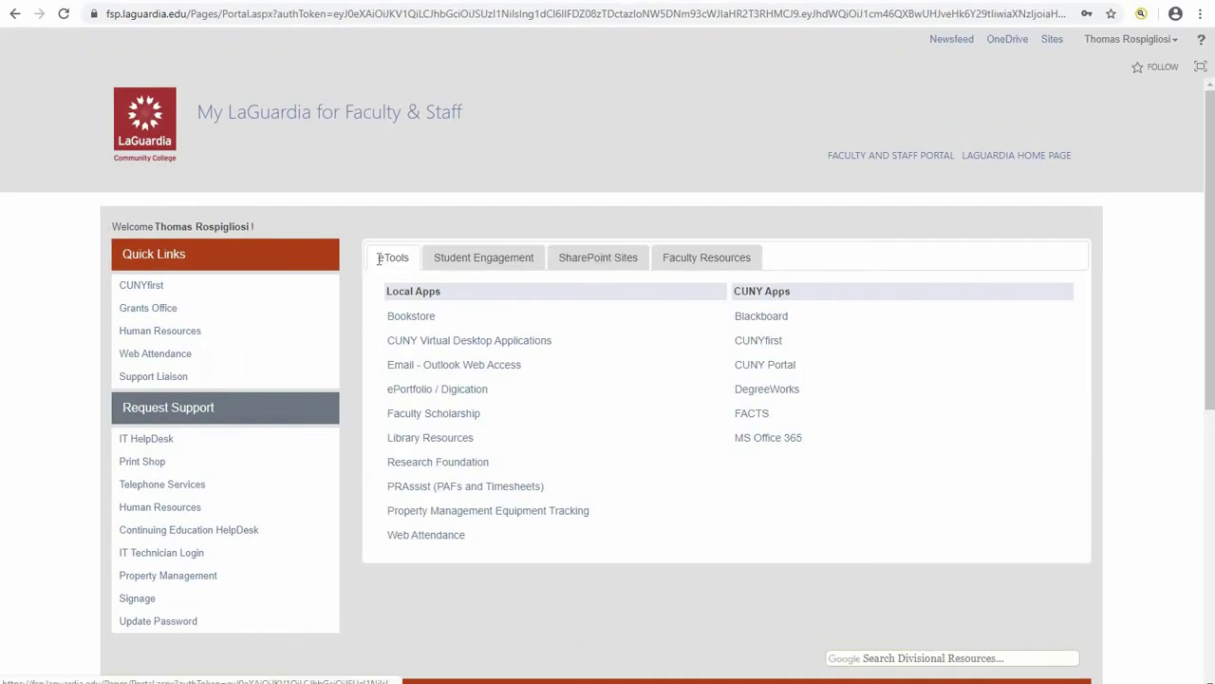
drag(402, 257, 399, 309)
click(464, 386)
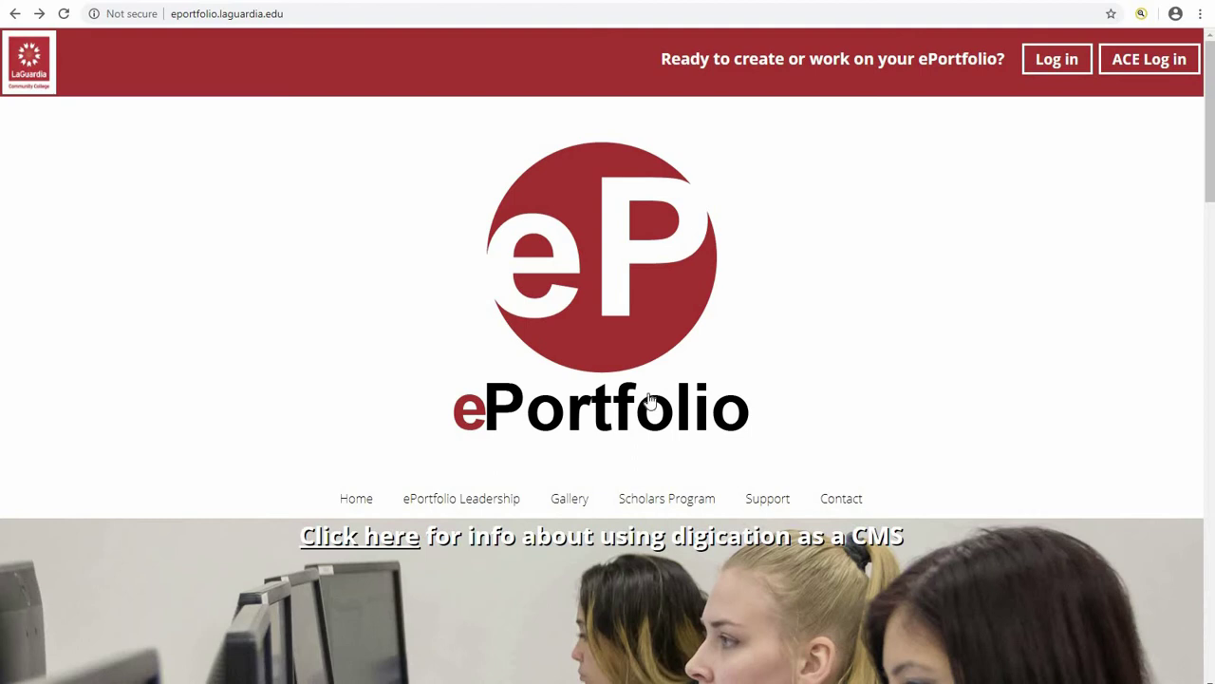
- Sign in to LaGuardia ePortfolio through the ACE faculty login
click(1060, 61)
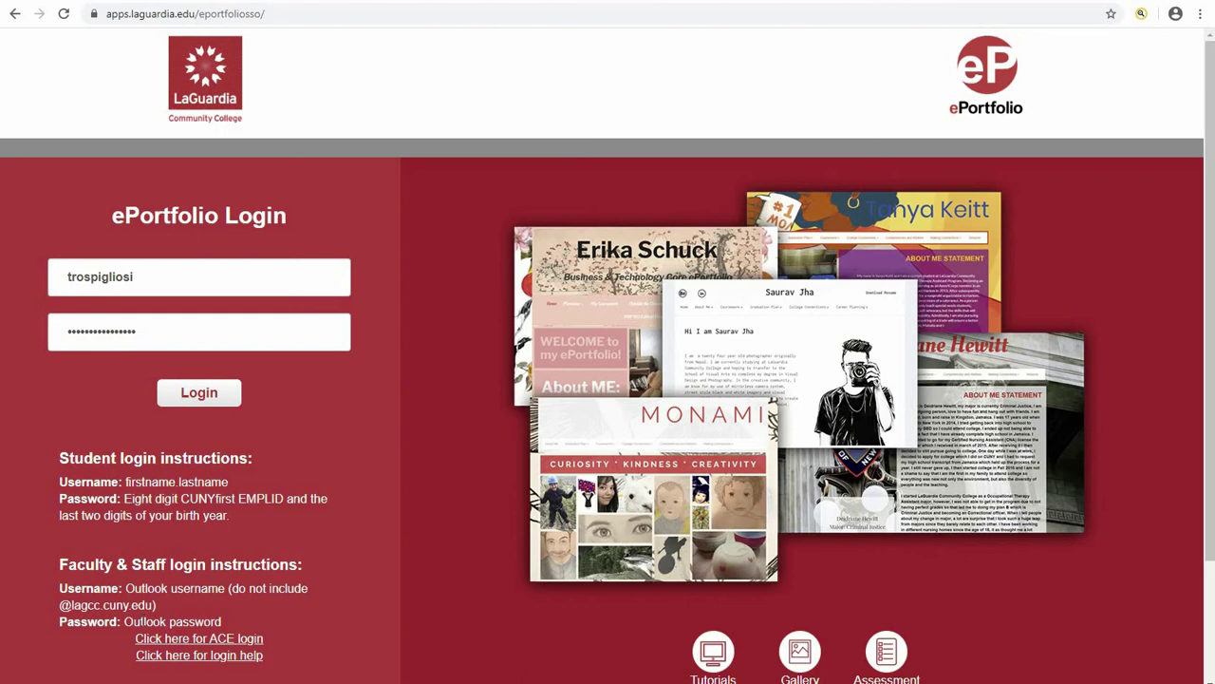
click(199, 641)
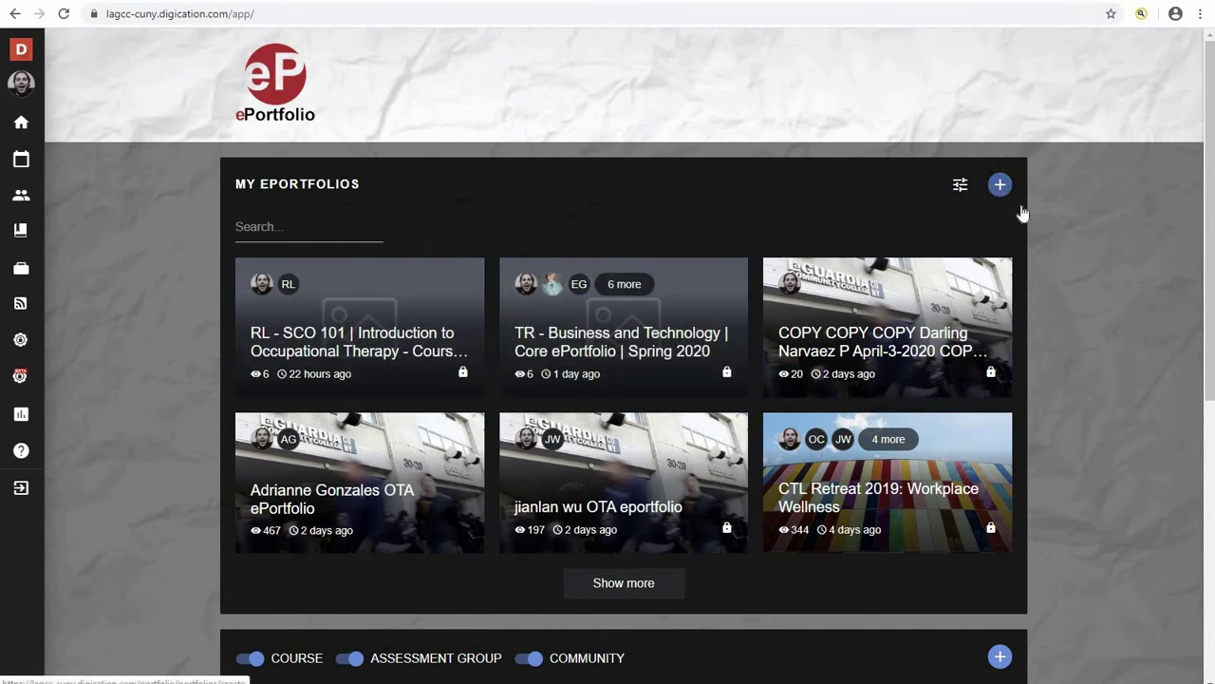
- Start a new ePortfolio from the My ePortfolios section of the dashboard
scroll(1118, 355, down, 4)
scroll(1117, 357, down, 2)
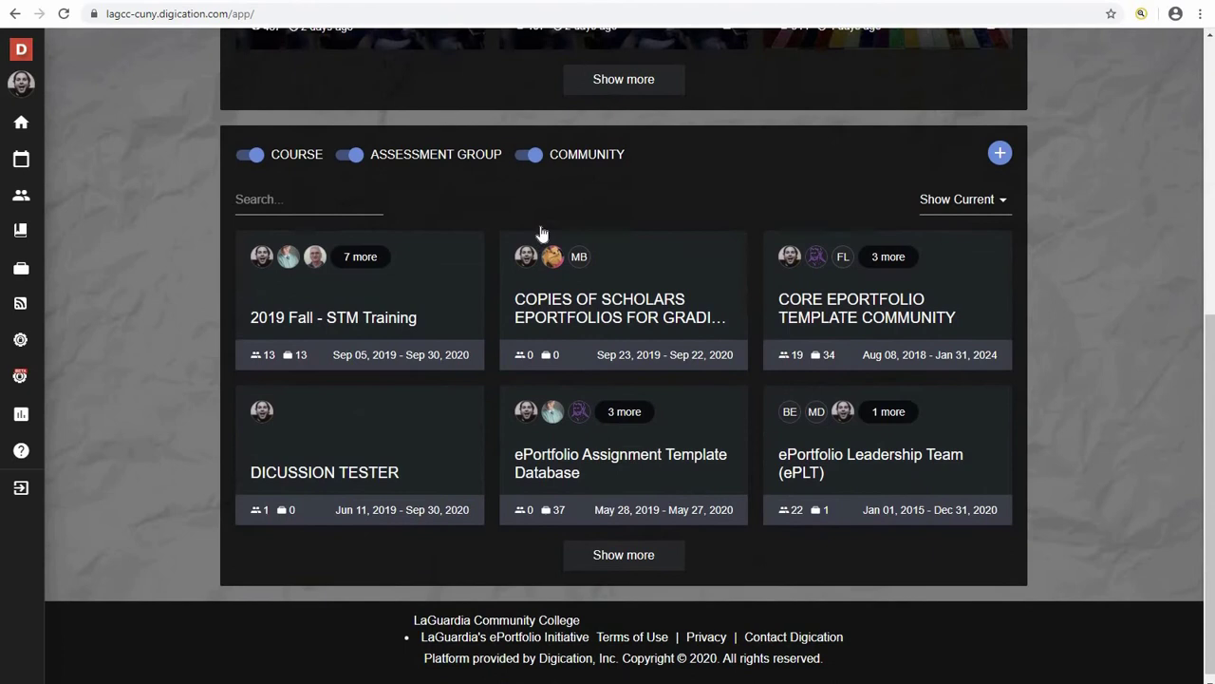
scroll(813, 255, up, 5)
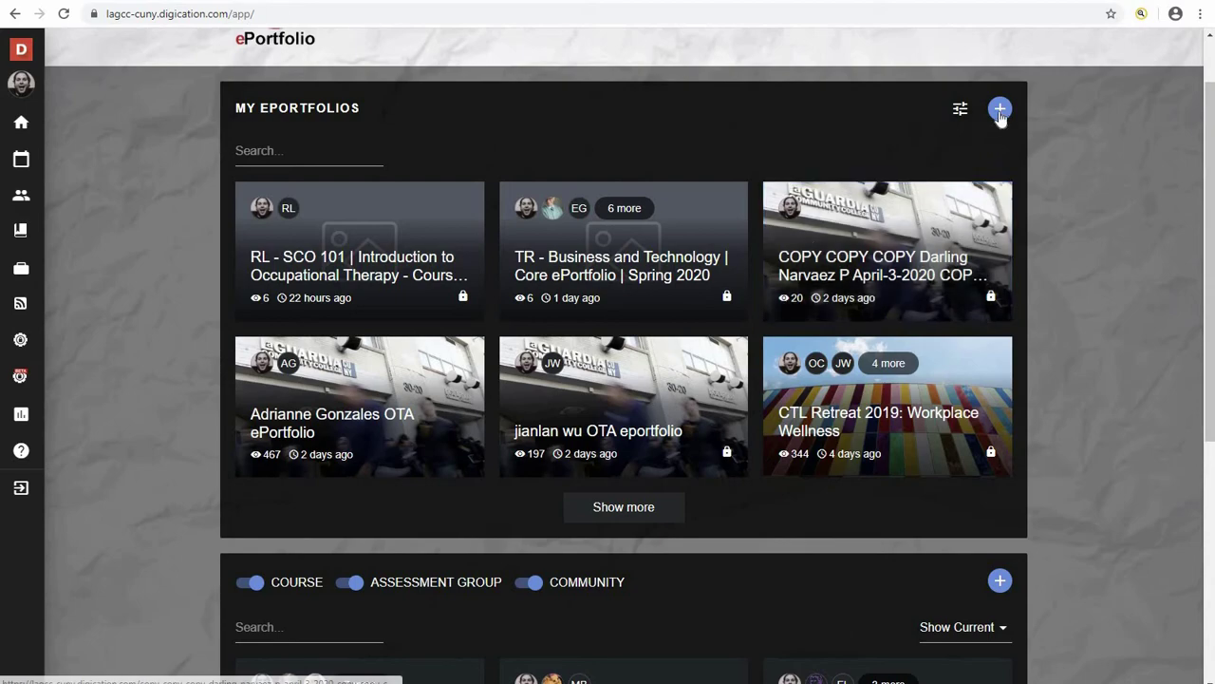
click(1000, 110)
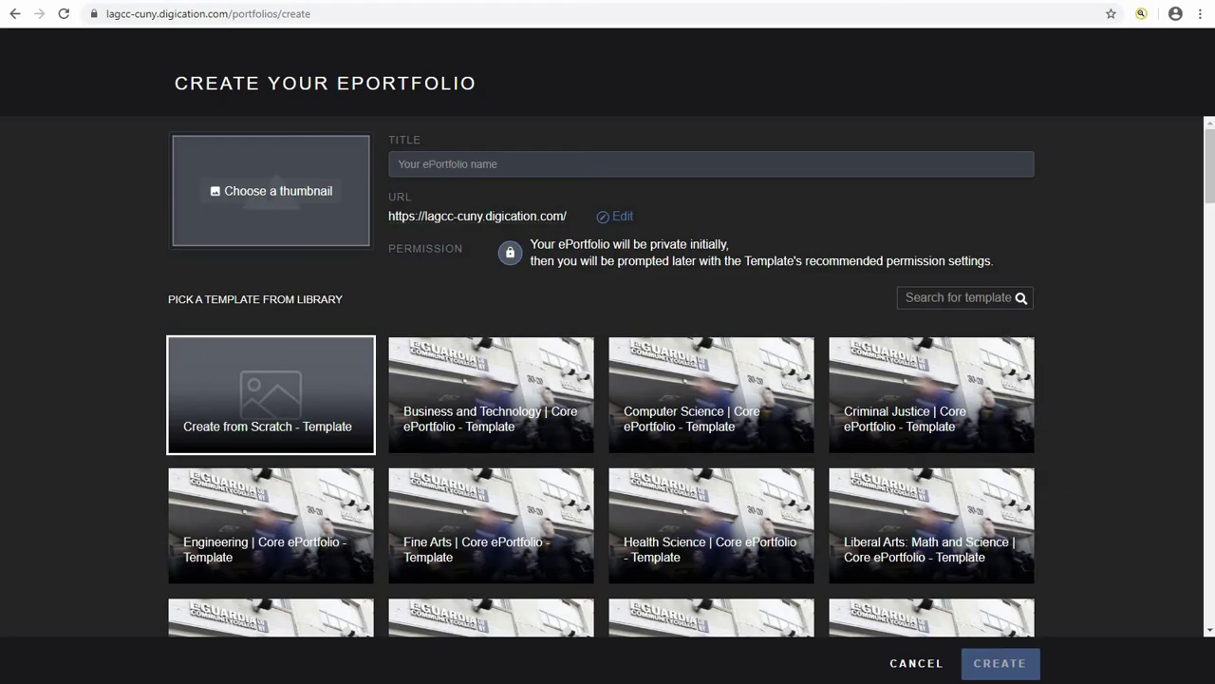
- Title the ePortfolio 'thoams' test ep', pick the Health Science Core ePortfolio template, and create it
text(thoams' test ep)
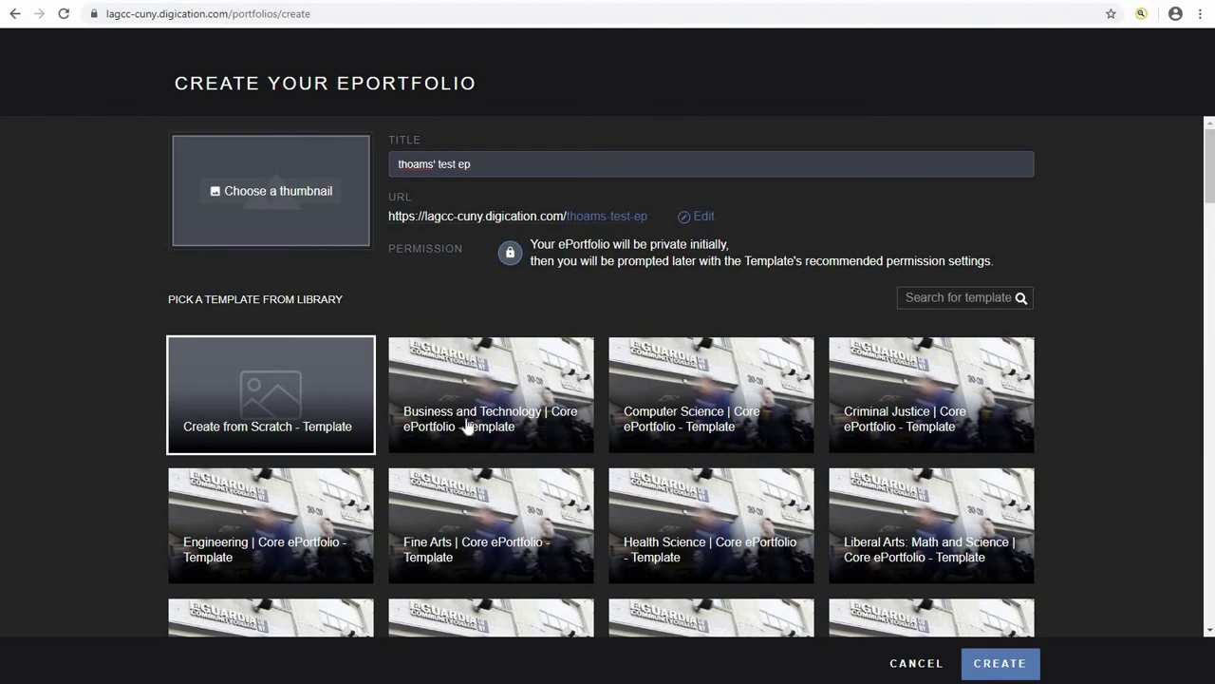
scroll(466, 425, down, 1)
scroll(466, 425, down, 1)
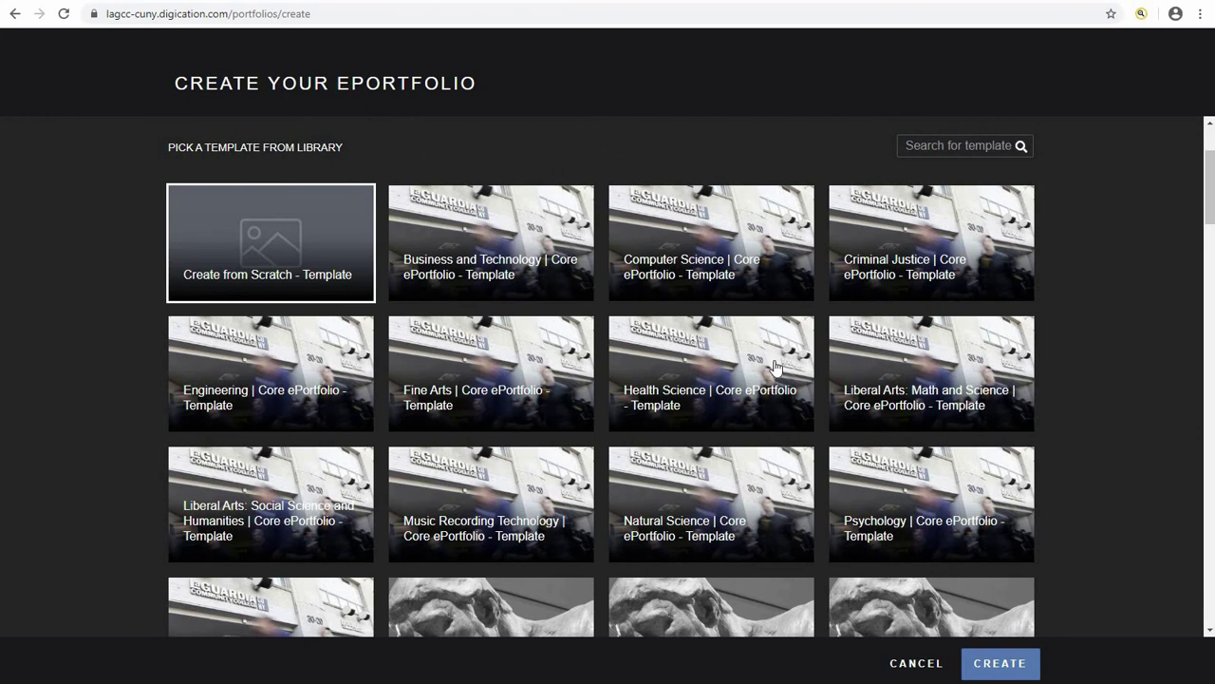
click(694, 380)
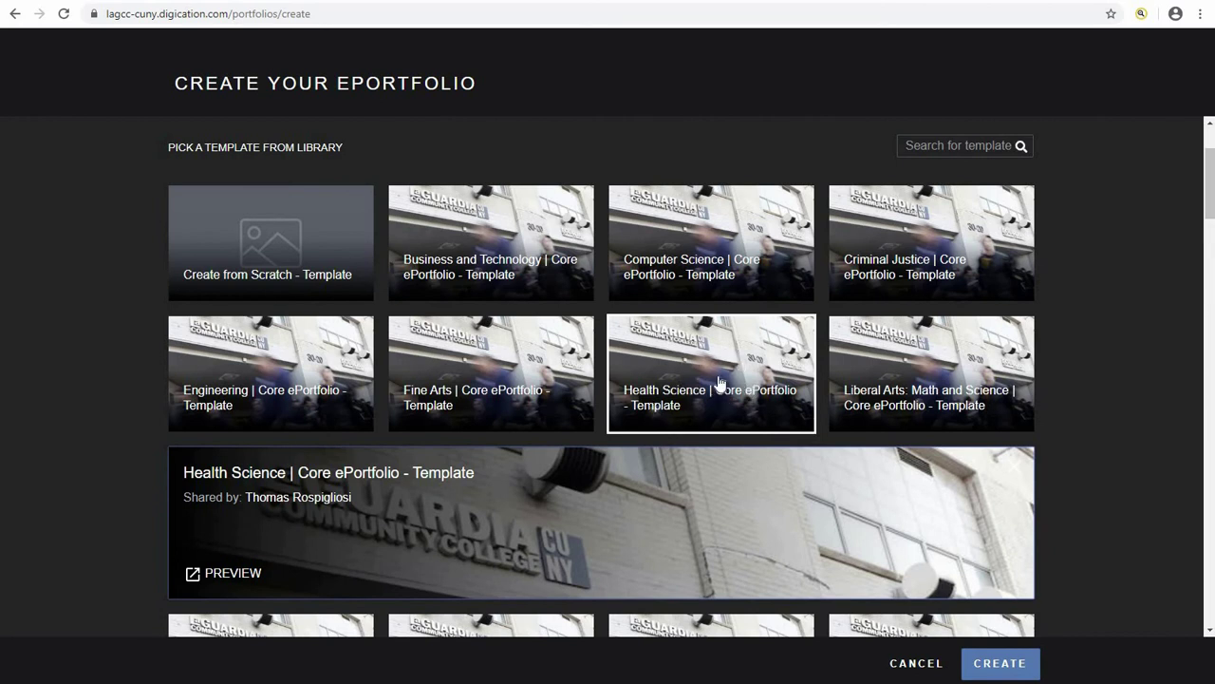
scroll(934, 496, down, 2)
click(1016, 668)
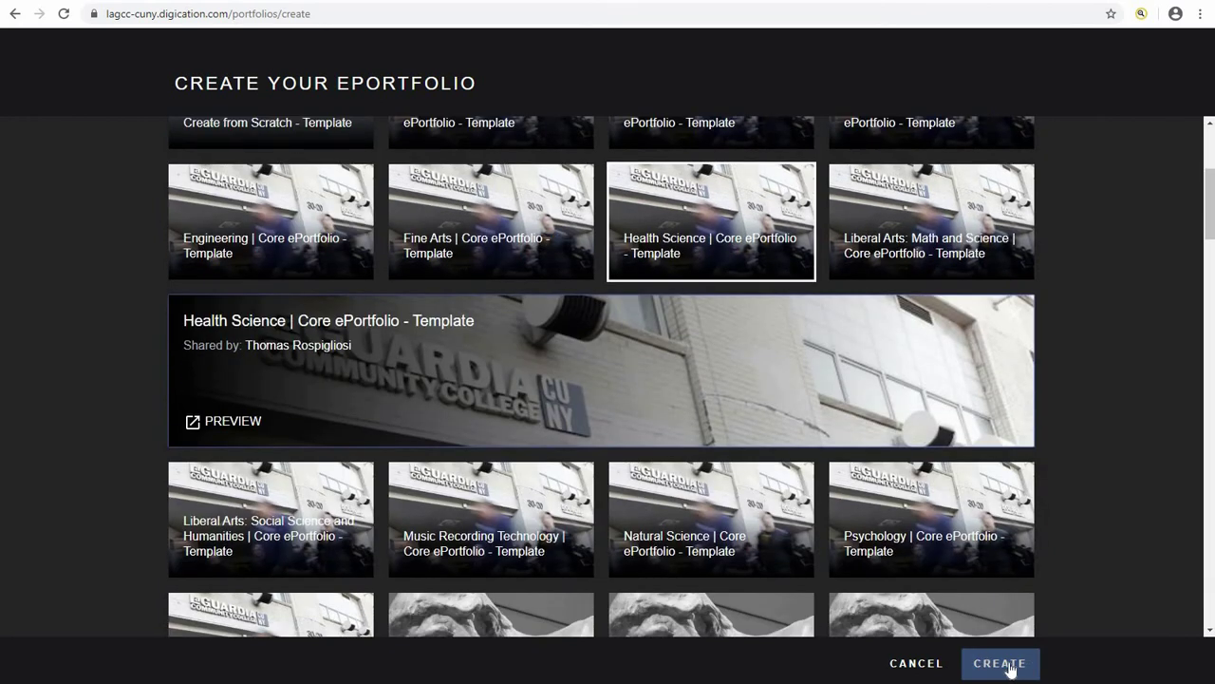
- Confirm creation of the new ePortfolio and bring up its publish settings
click(1010, 667)
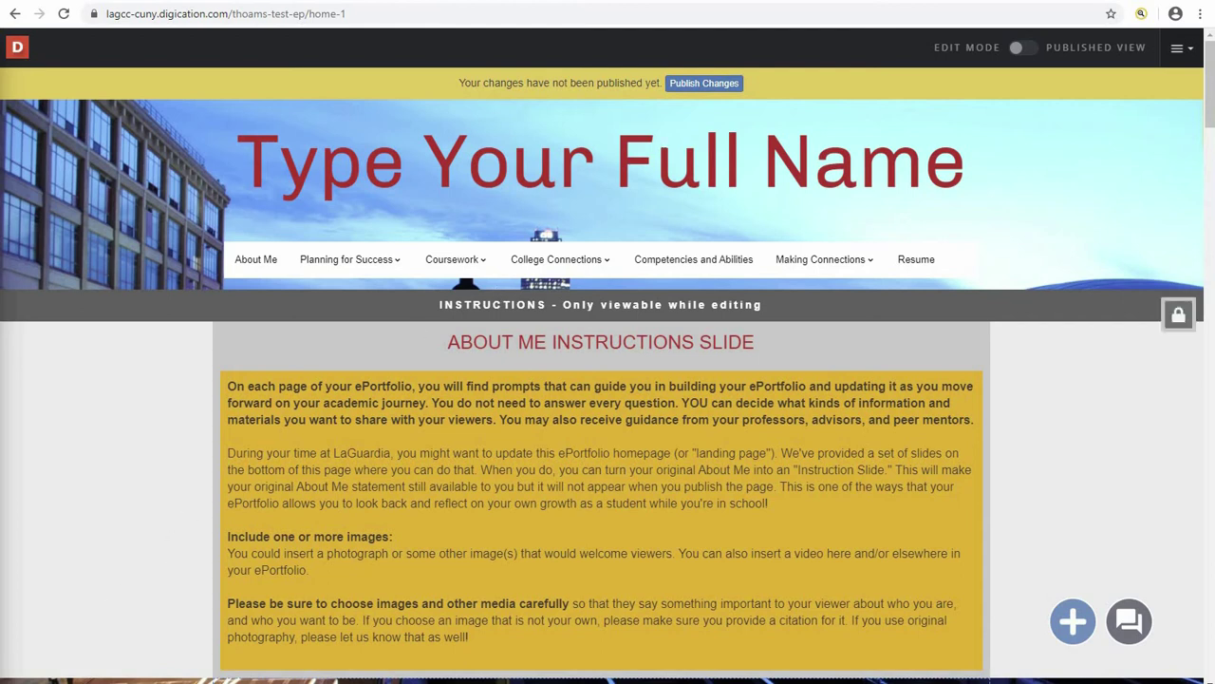
click(703, 83)
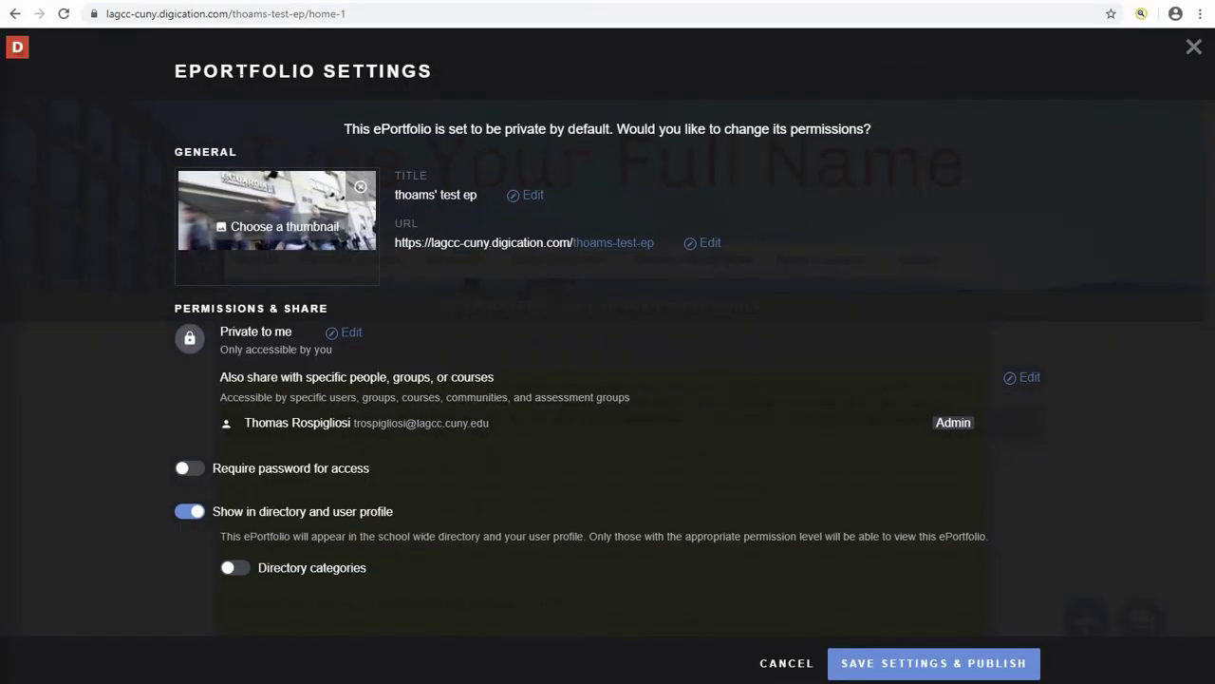
- Keep the URL as thoams-test-ep and list the Private to me, CUNY, and Public privacy options
drag(177, 72, 447, 77)
click(568, 162)
click(528, 195)
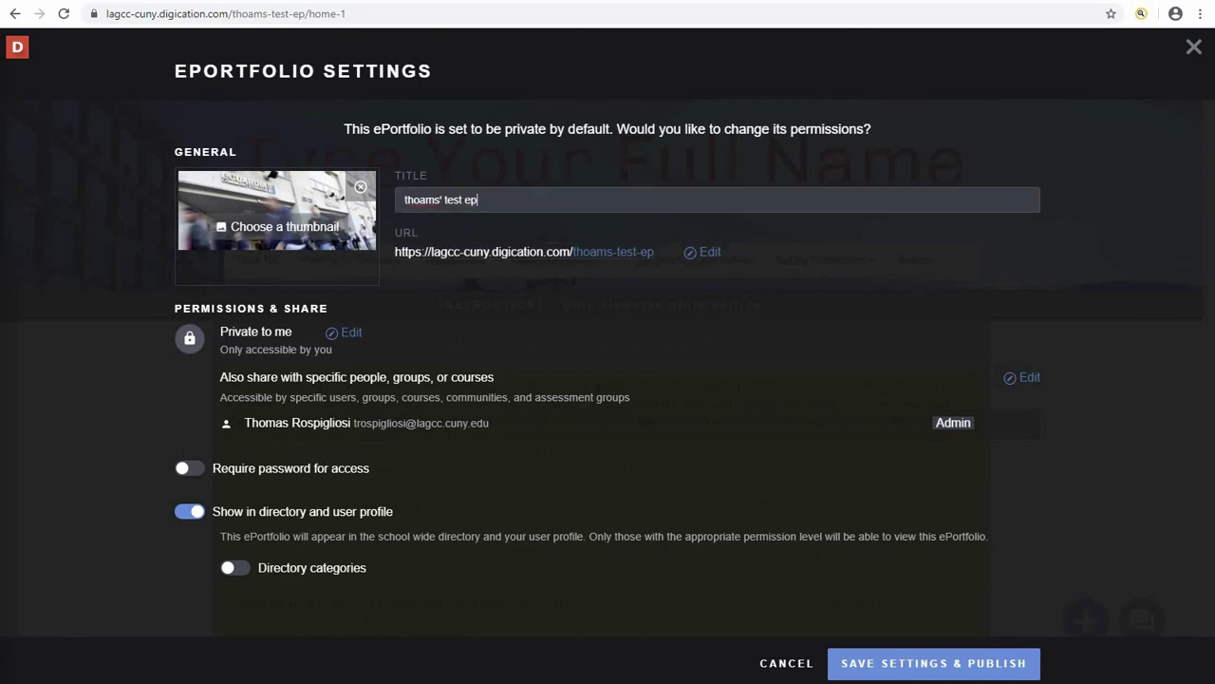
click(645, 226)
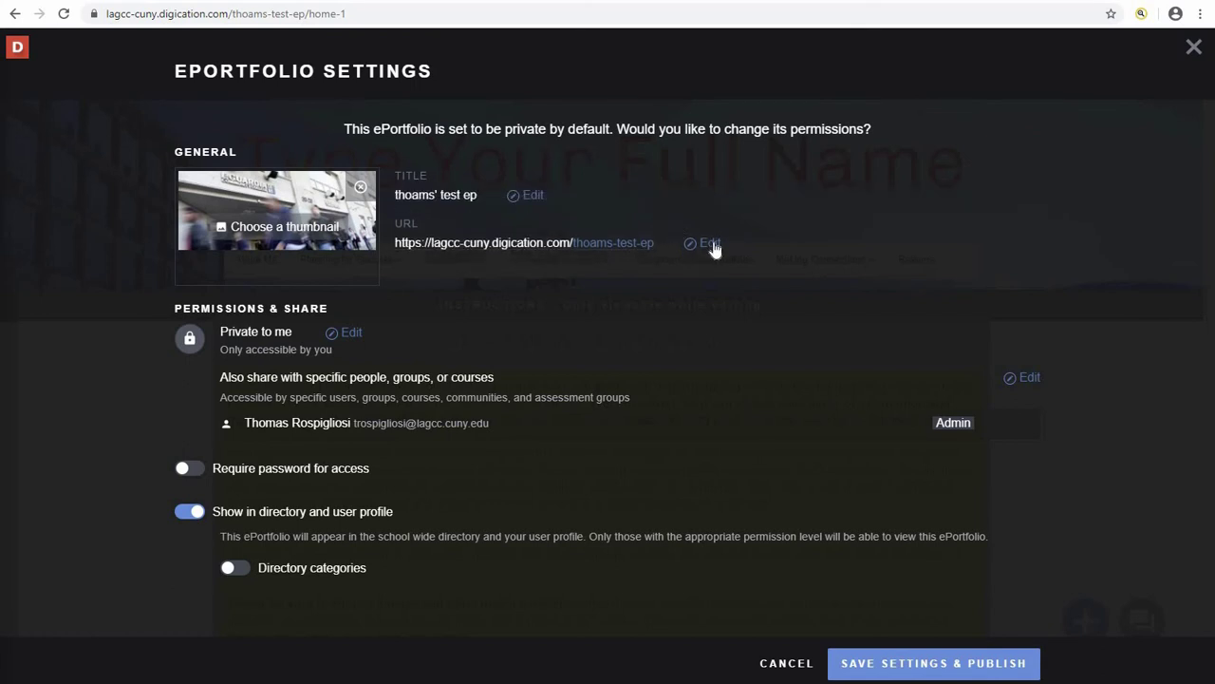
click(708, 252)
click(412, 251)
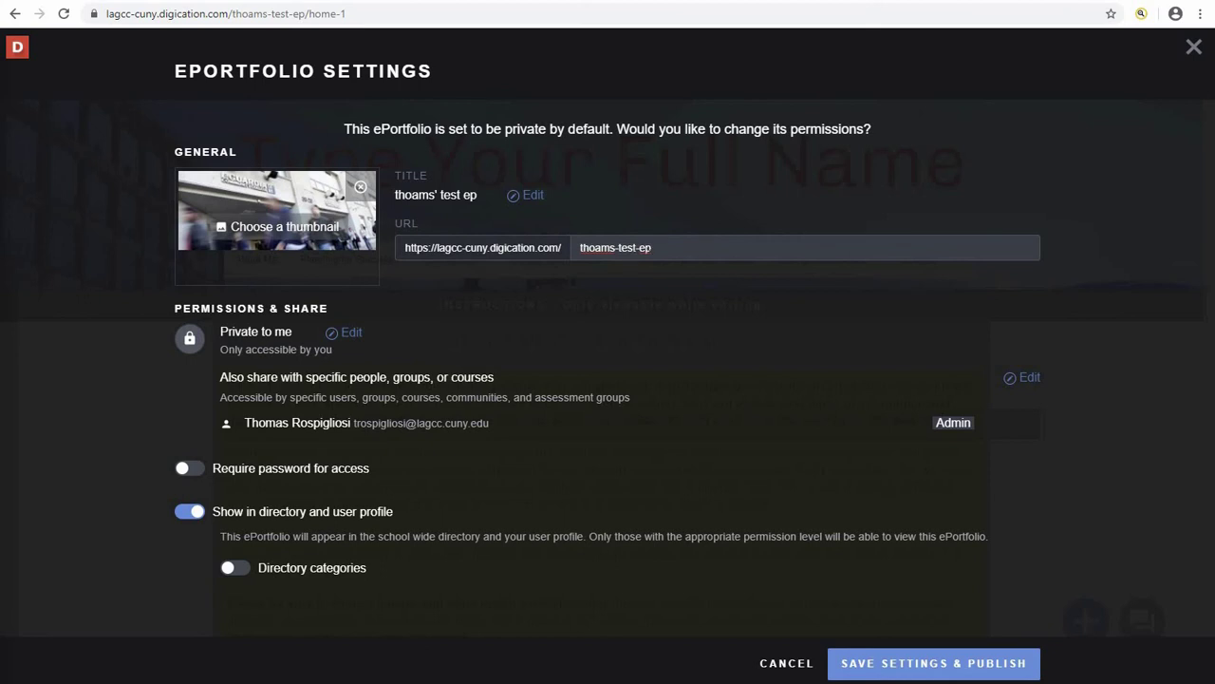
key(Return)
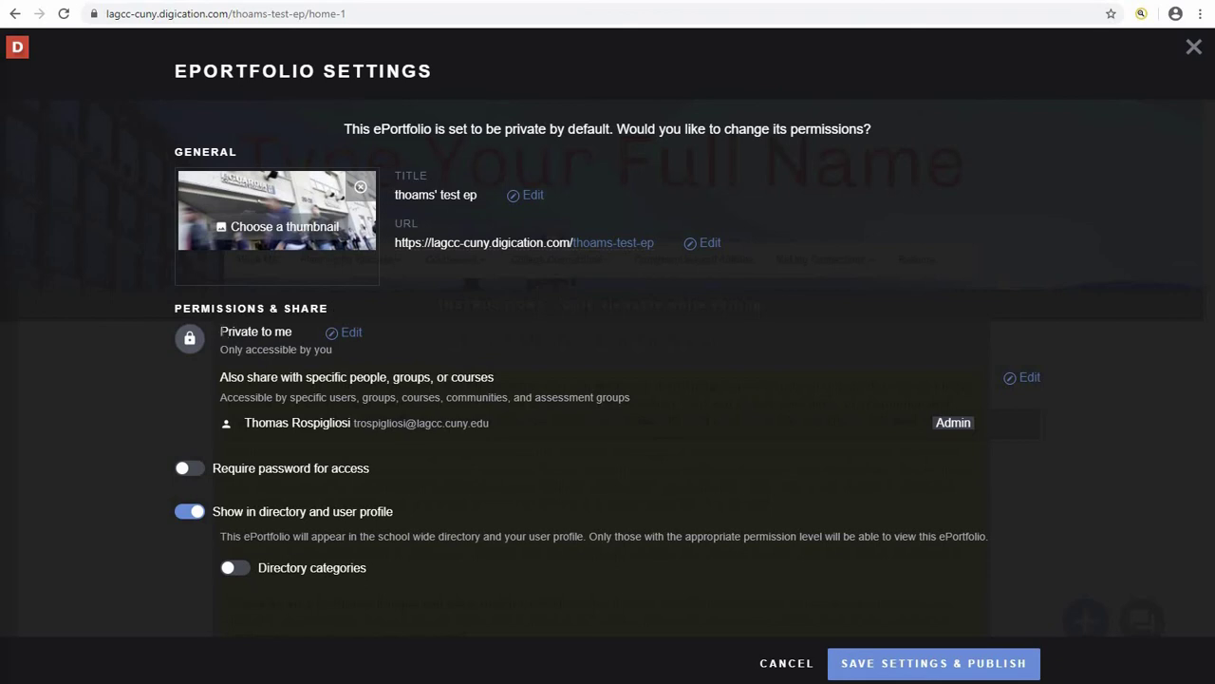
drag(220, 331, 292, 331)
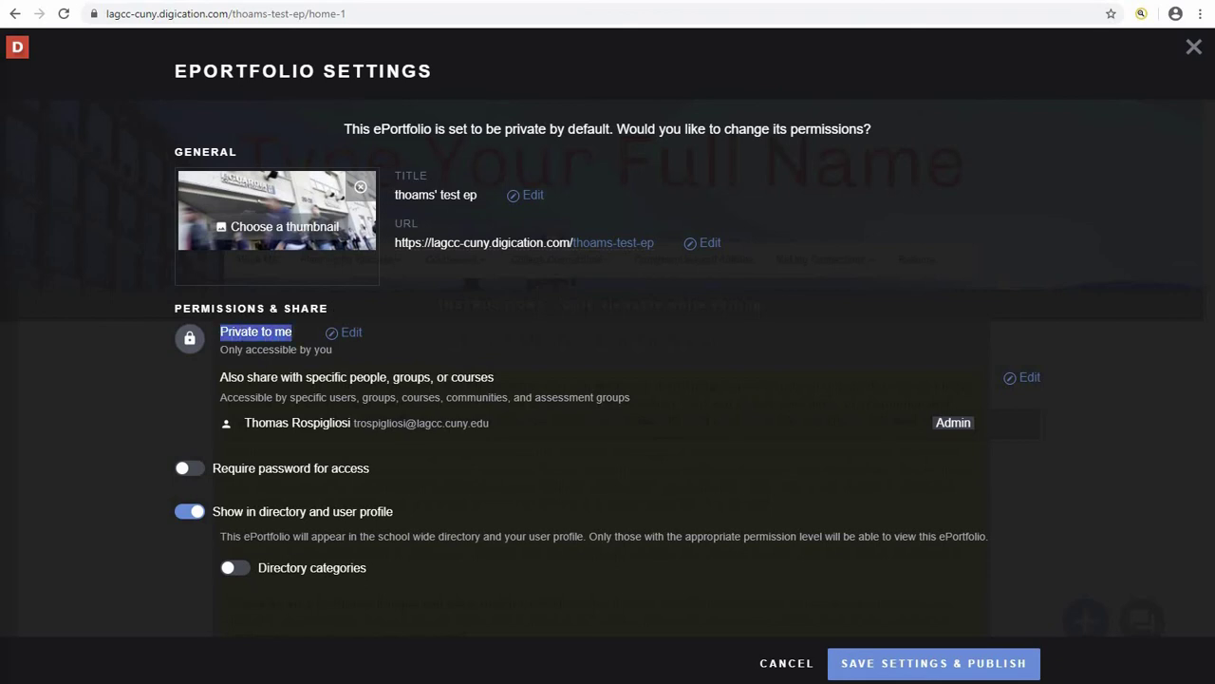
click(348, 335)
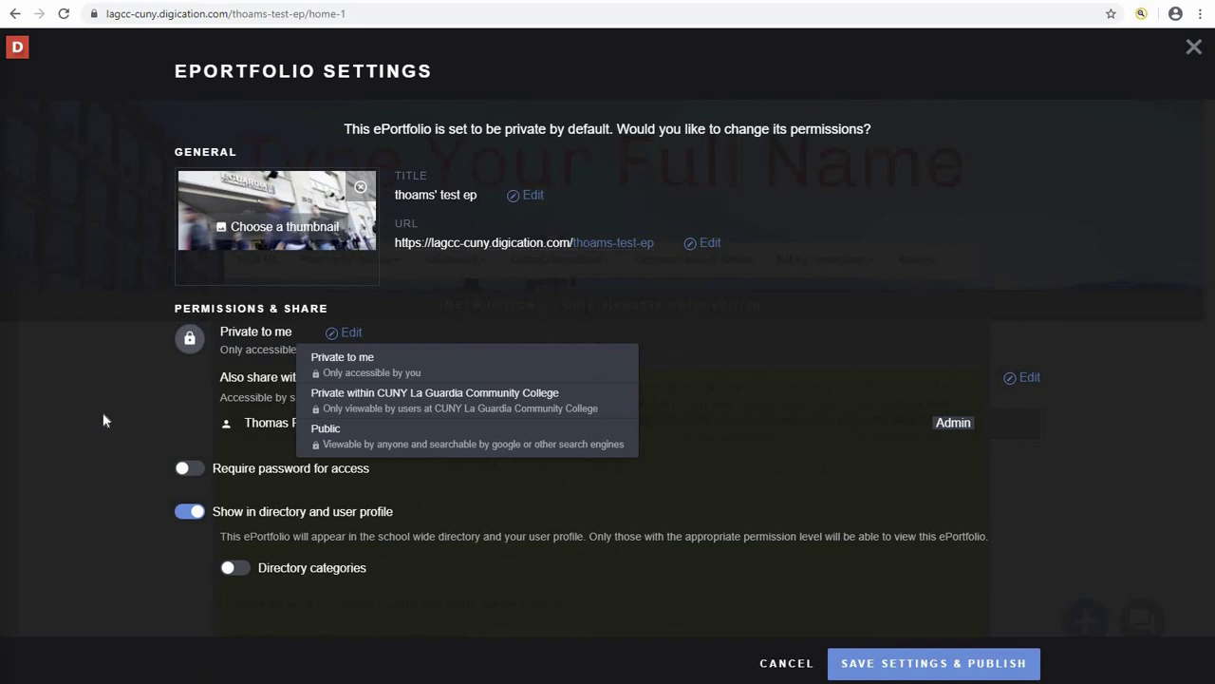
- Leave the ePortfolio Private to me and begin sharing with specific people, groups, or courses
click(343, 361)
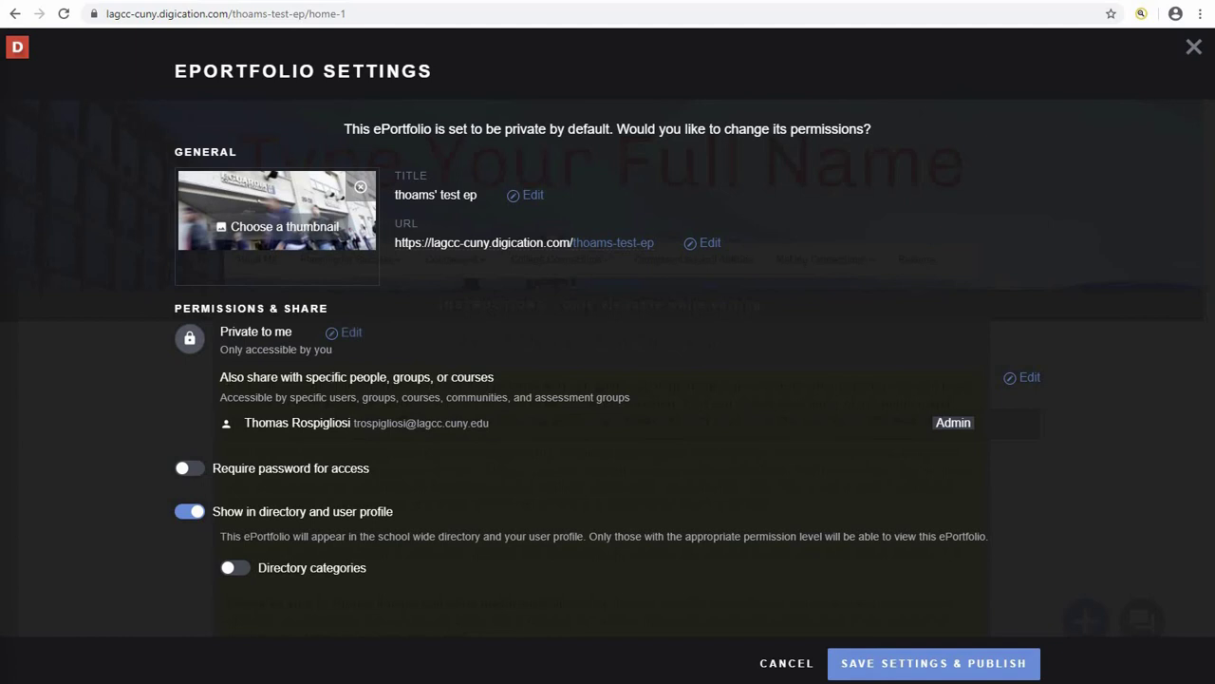
drag(229, 376, 704, 384)
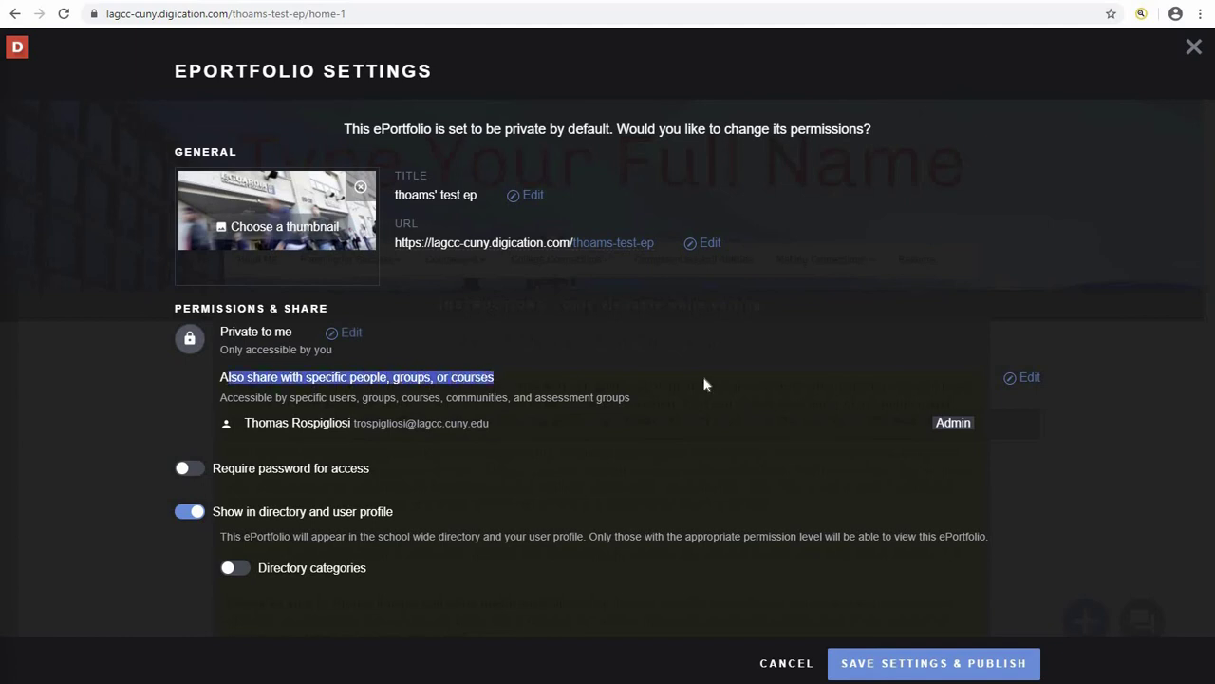
click(1034, 374)
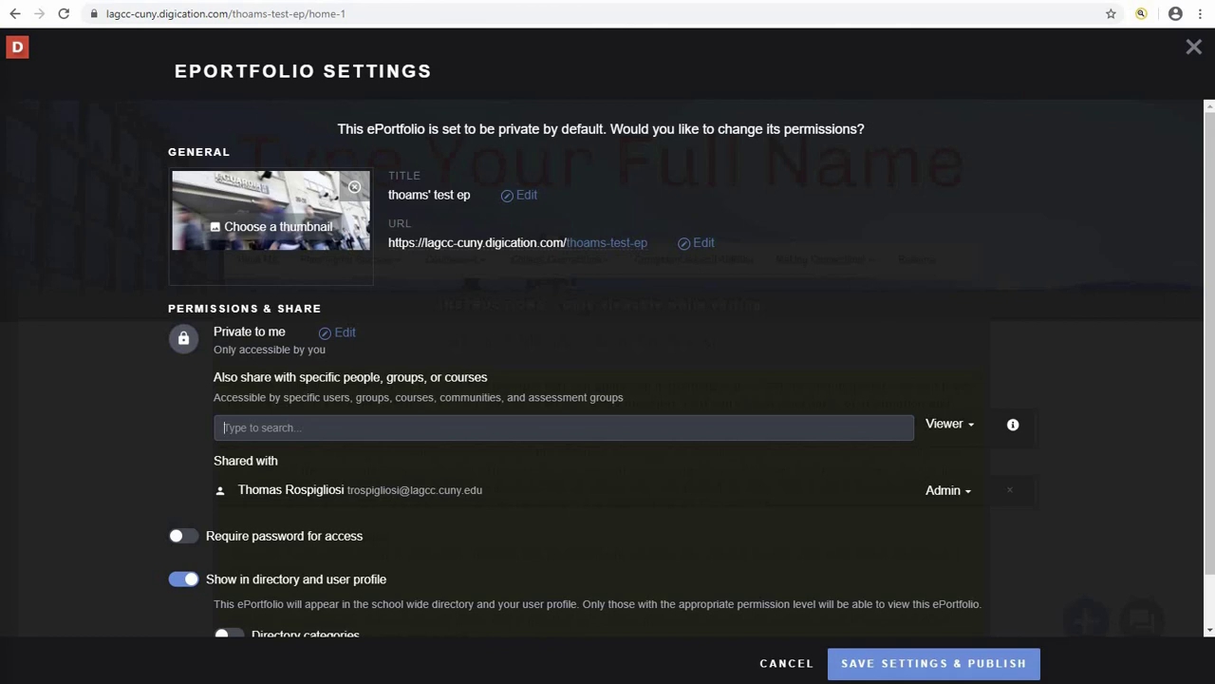
- Add the SCO 101 4330-LEC 30853 course to the share list as a viewer
text(30853)
key(Down)
key(Down)
key(Down)
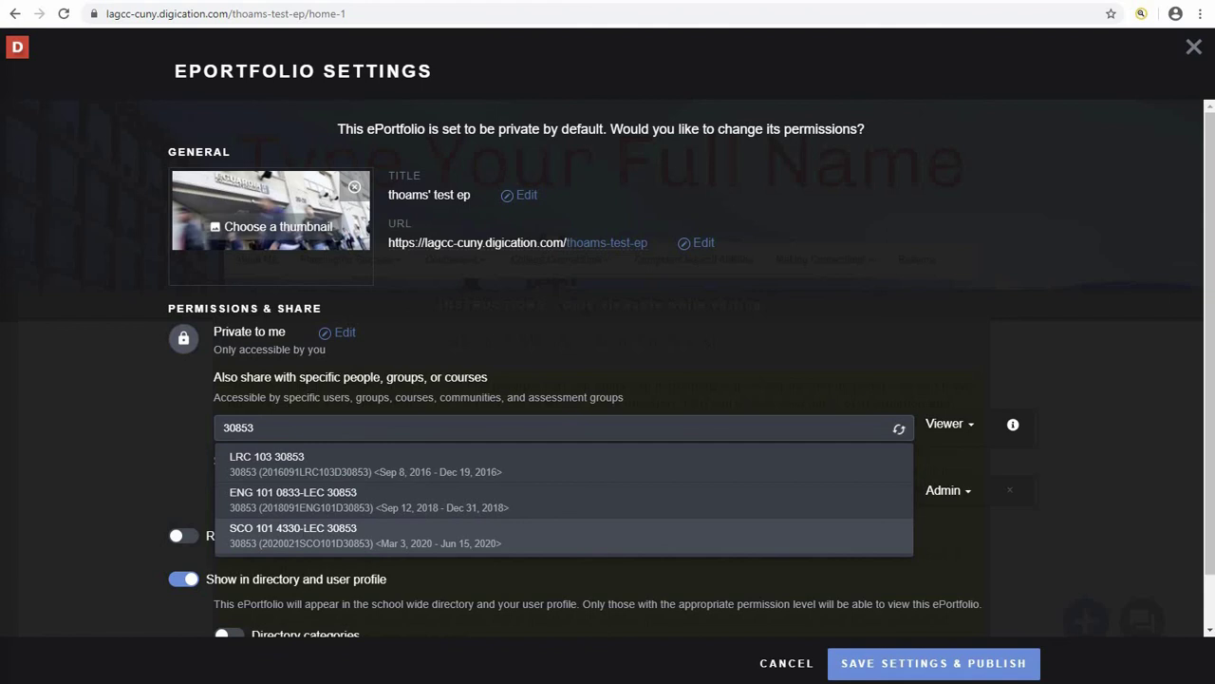
click(304, 538)
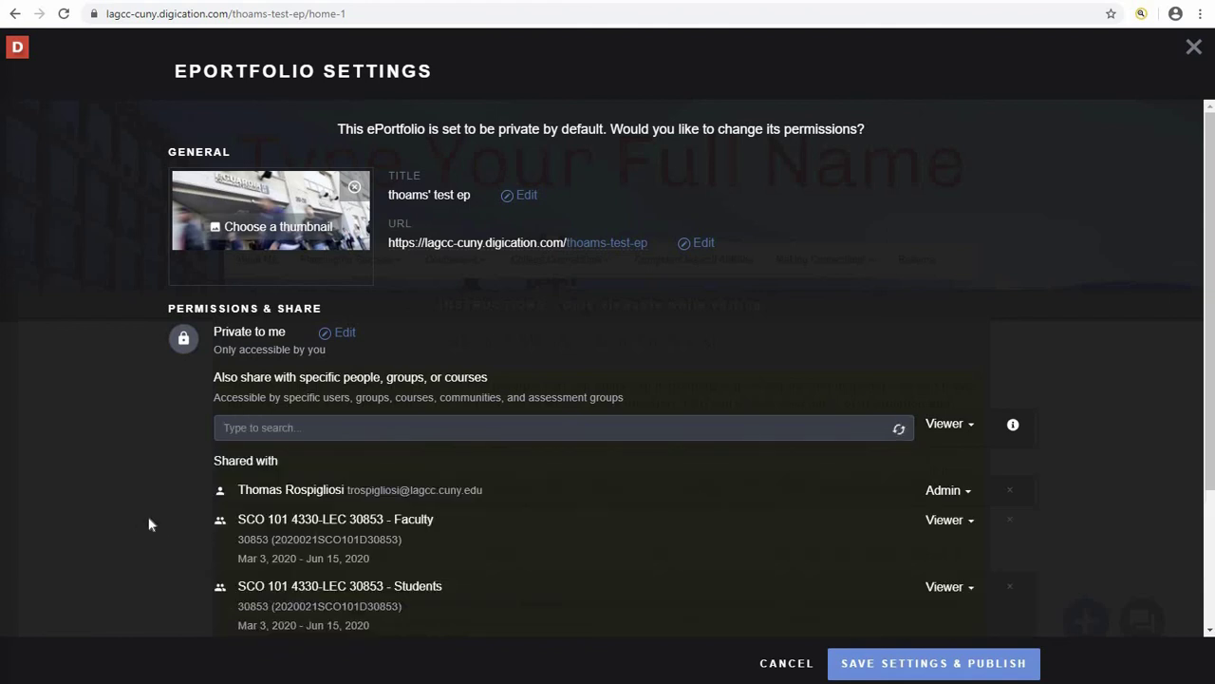
- Verify the course's Faculty and Students groups in the shared list, then save settings and publish
scroll(148, 516, down, 1)
drag(239, 443, 385, 443)
double_click(414, 442)
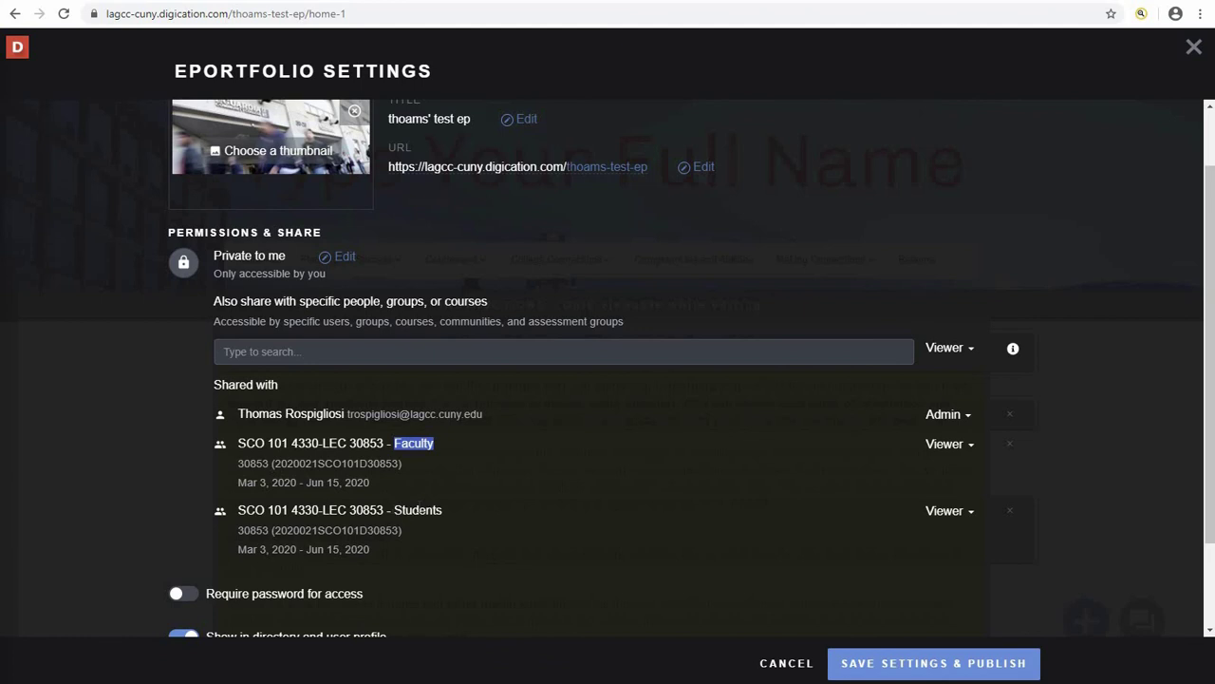
drag(419, 510, 392, 510)
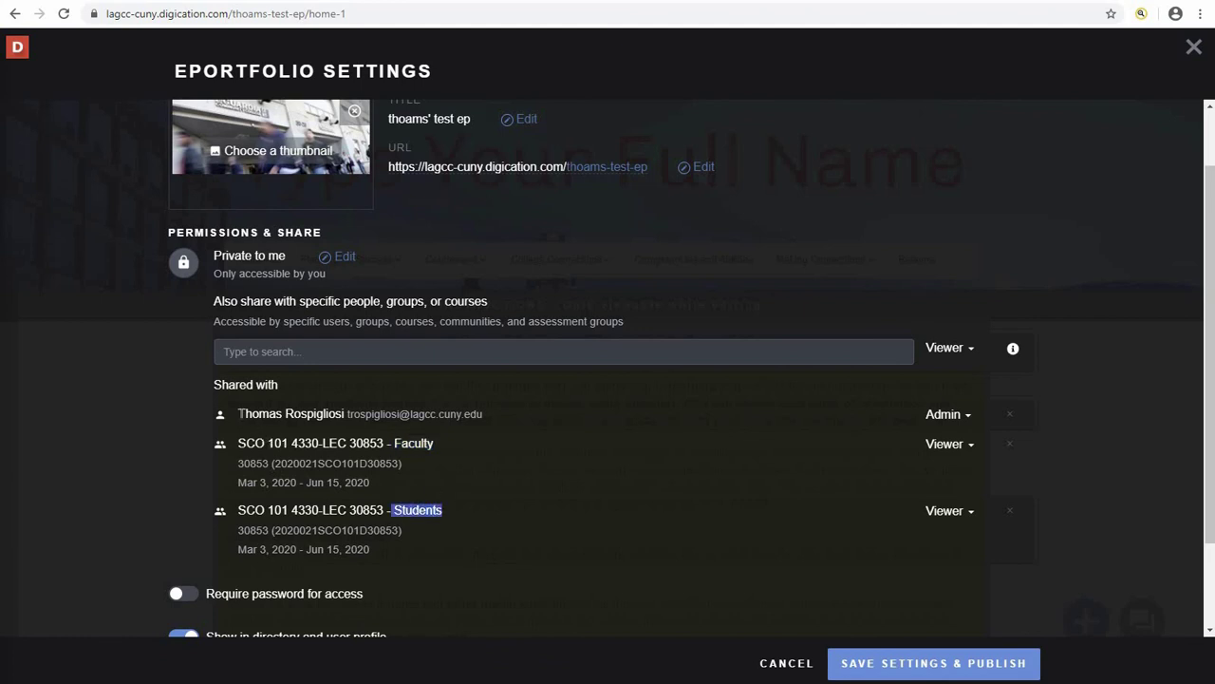
drag(237, 413, 330, 414)
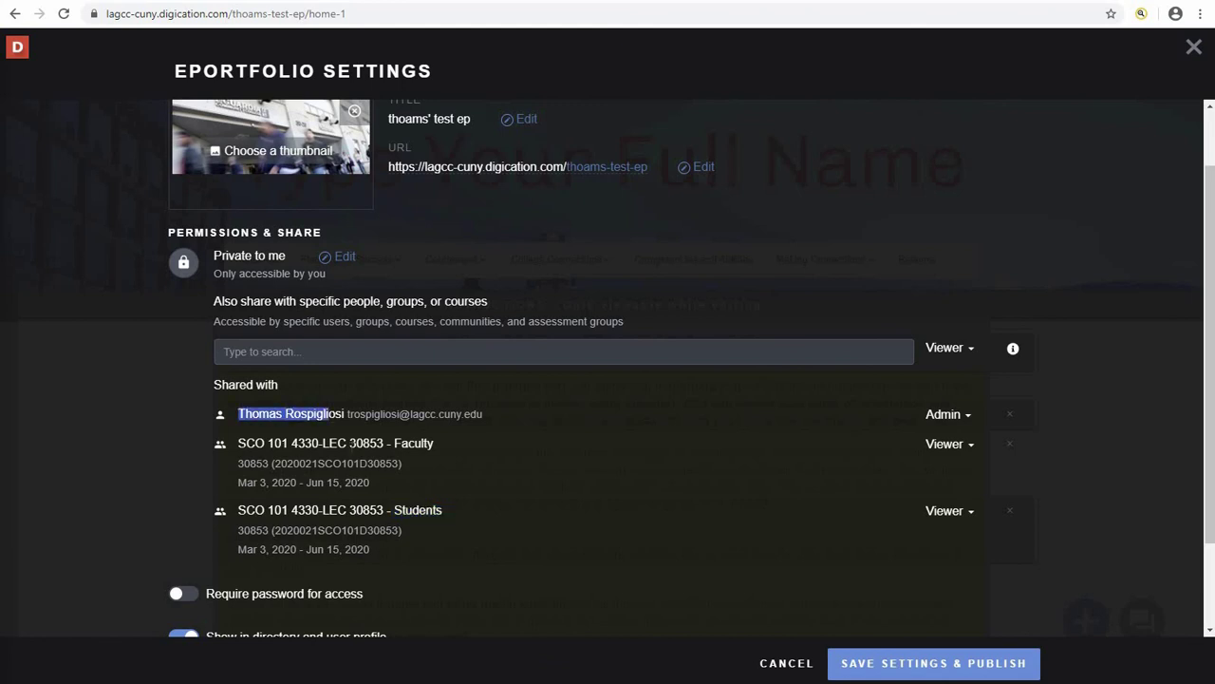
drag(393, 442, 434, 442)
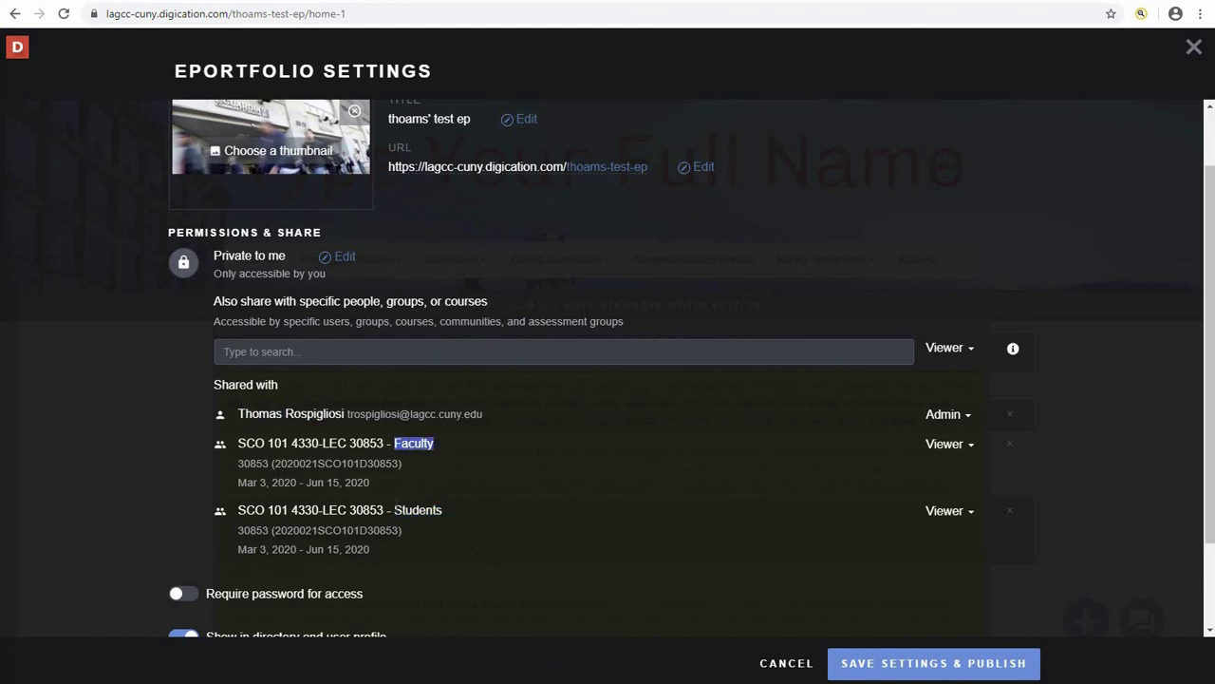
drag(394, 510, 442, 509)
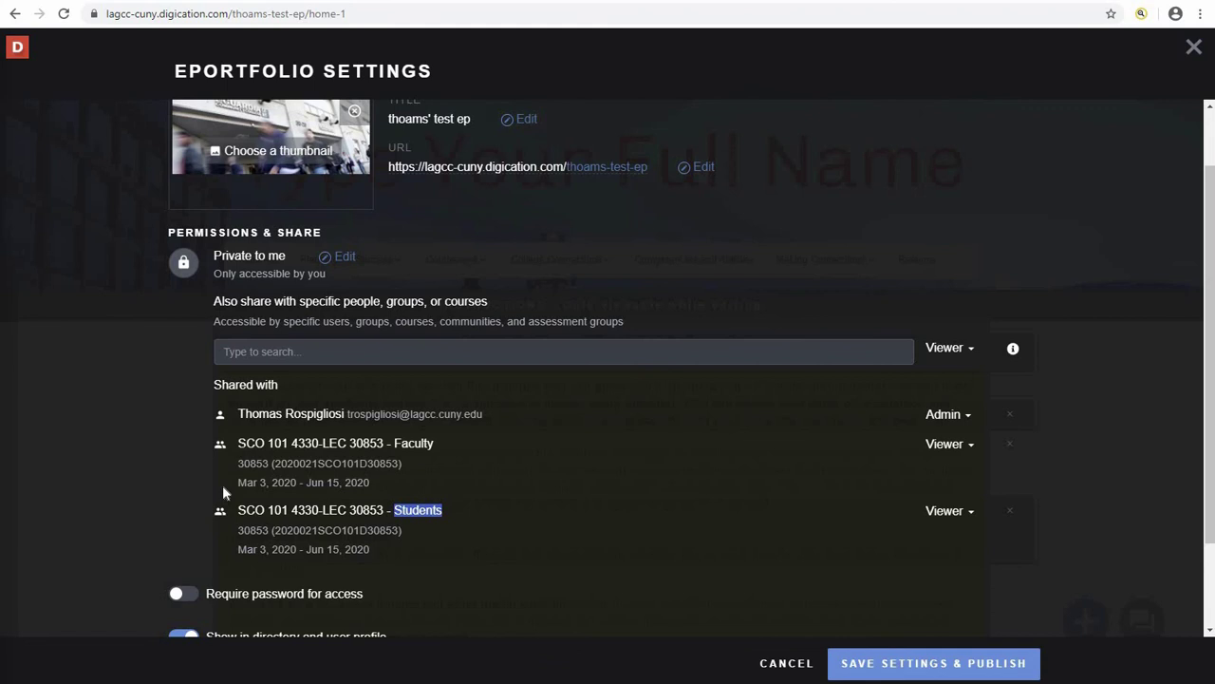
scroll(222, 484, down, 2)
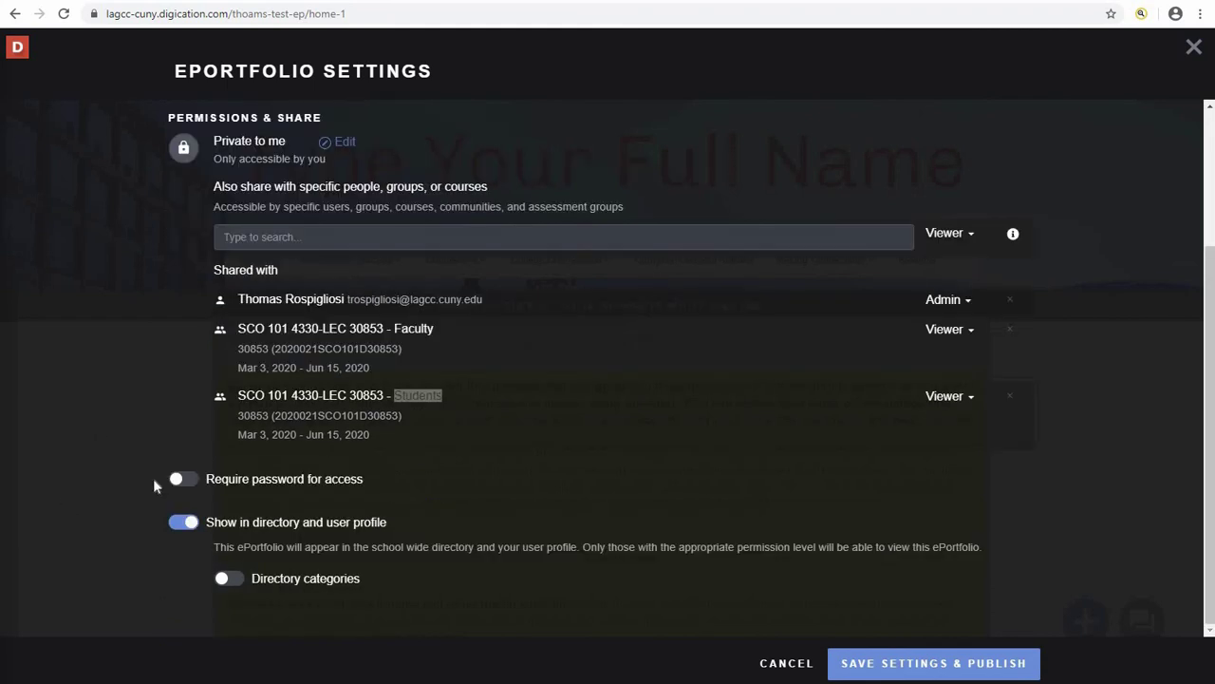
click(935, 663)
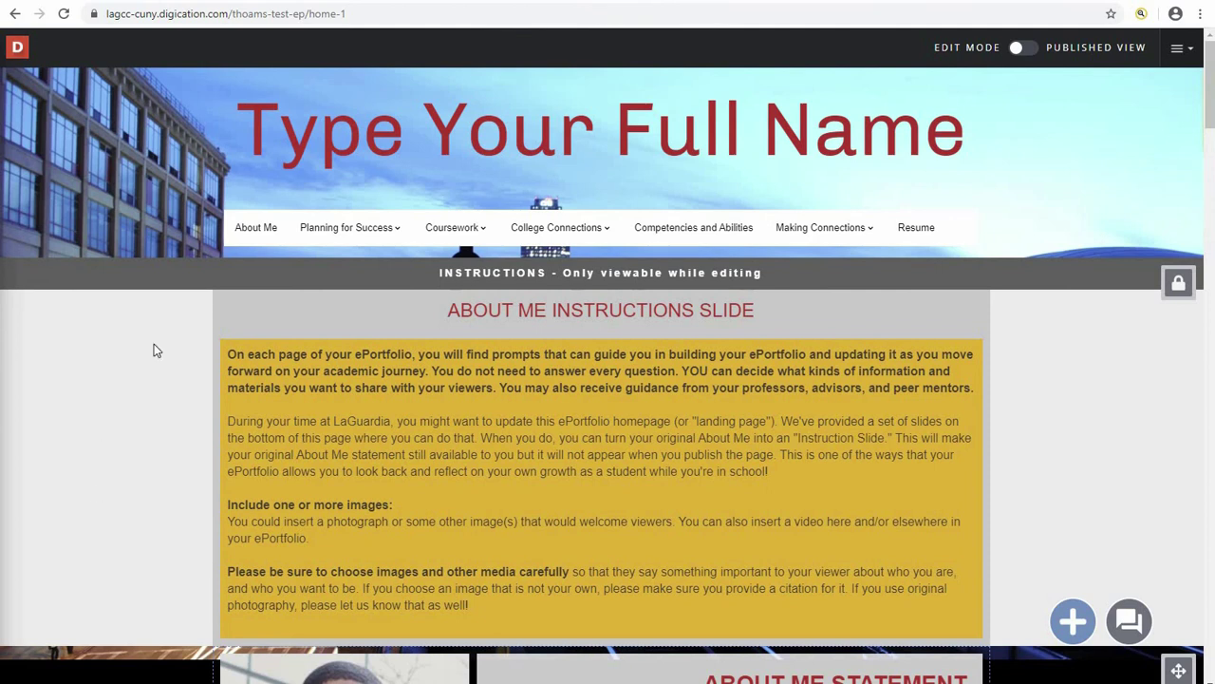